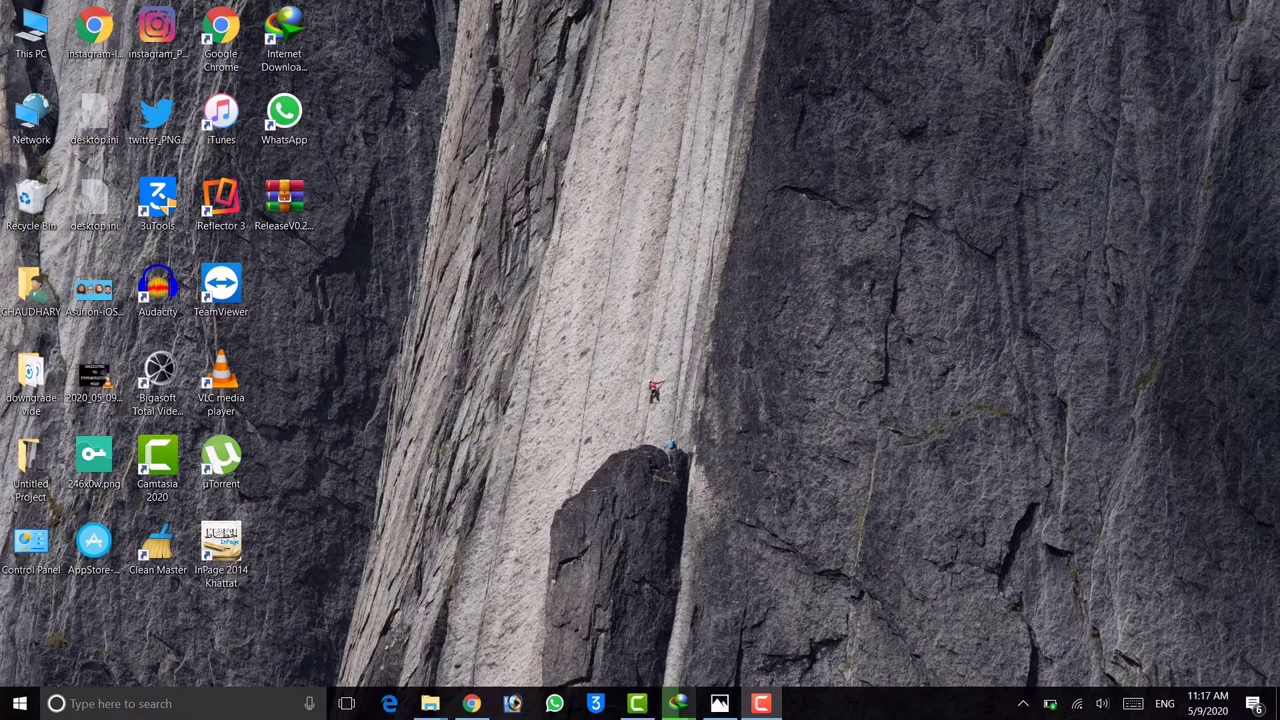
Switch to Google Chrome and load the DSL router's admin page at 192.168.10.1
click(471, 703)
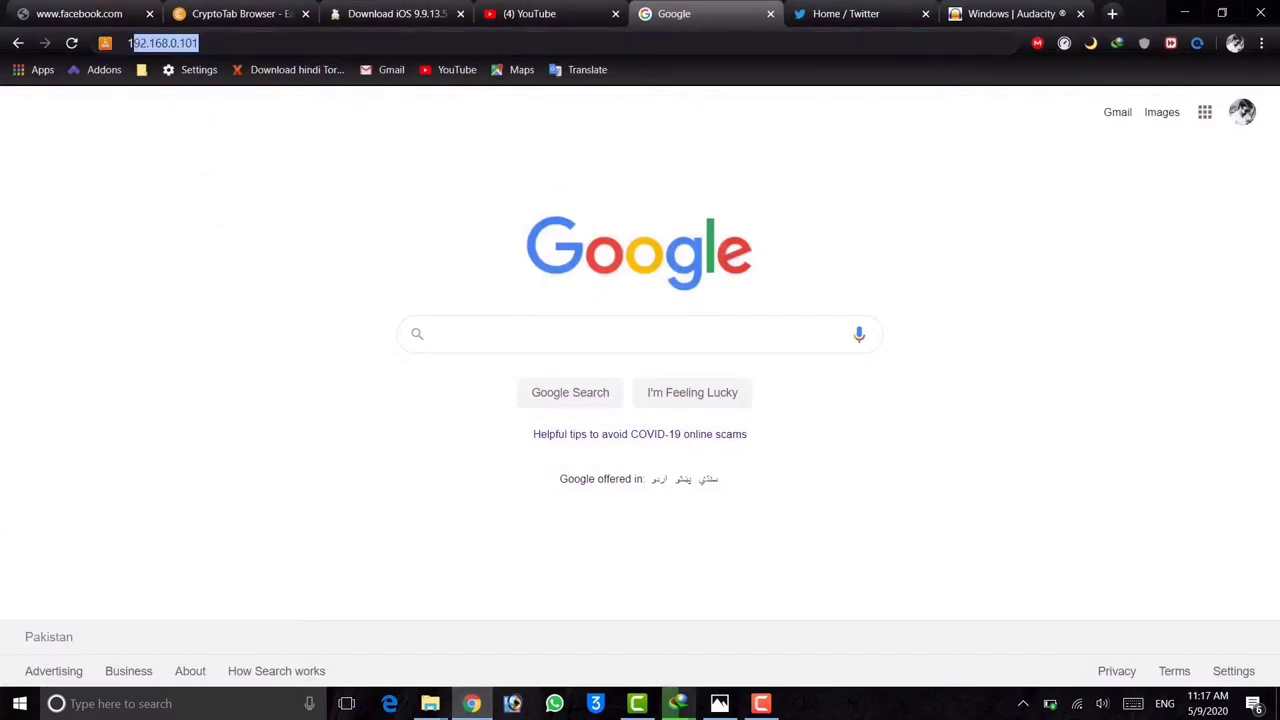
text(192)
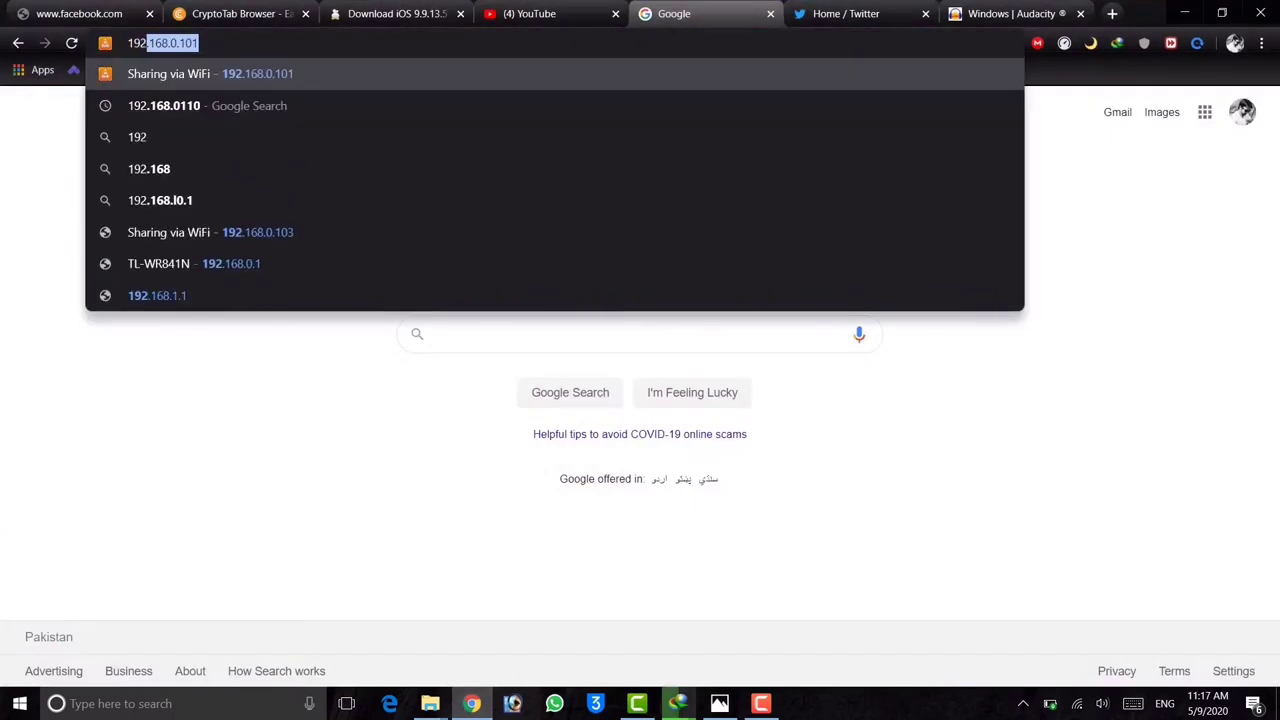
key(Right)
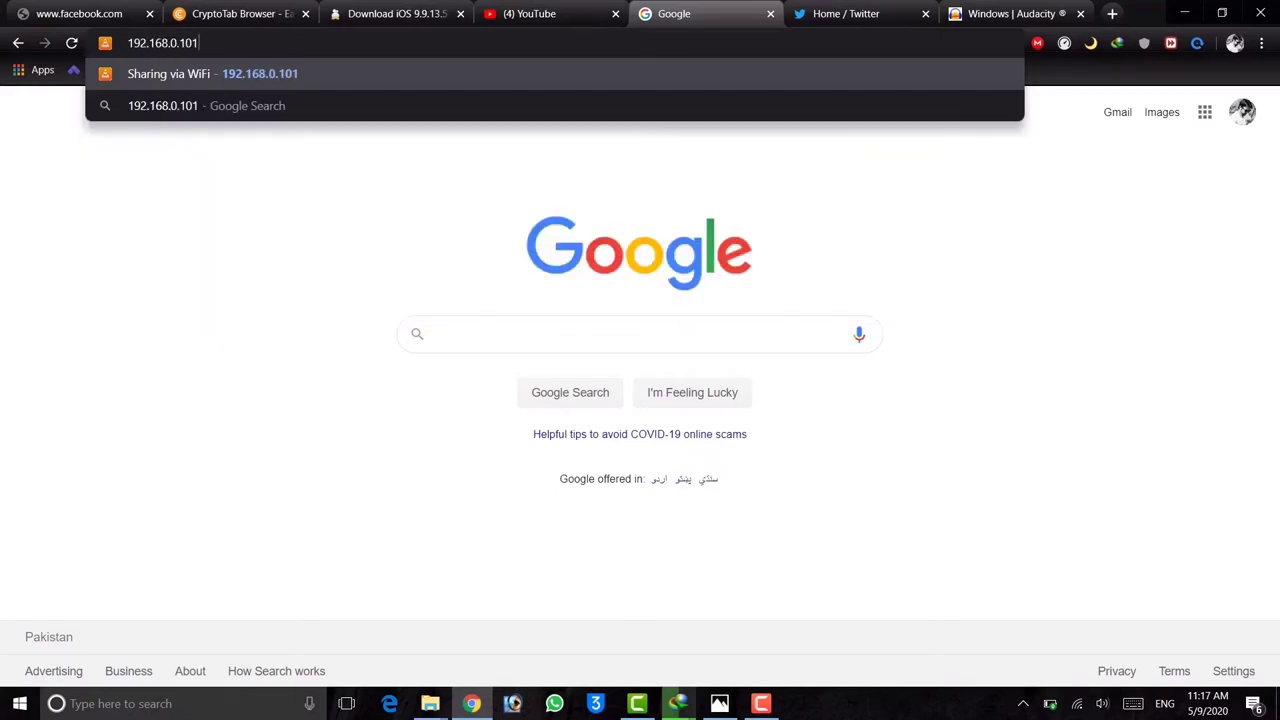
text(1)
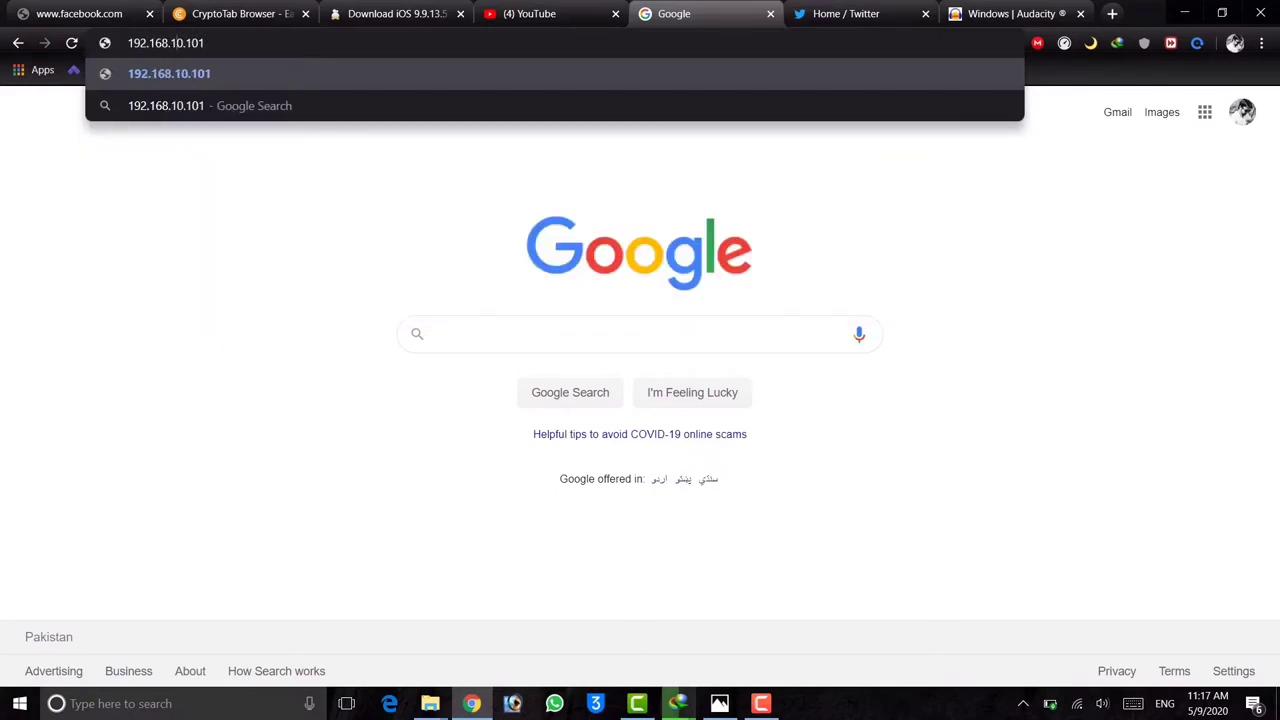
key(BackSpace)
key(BackSpace)
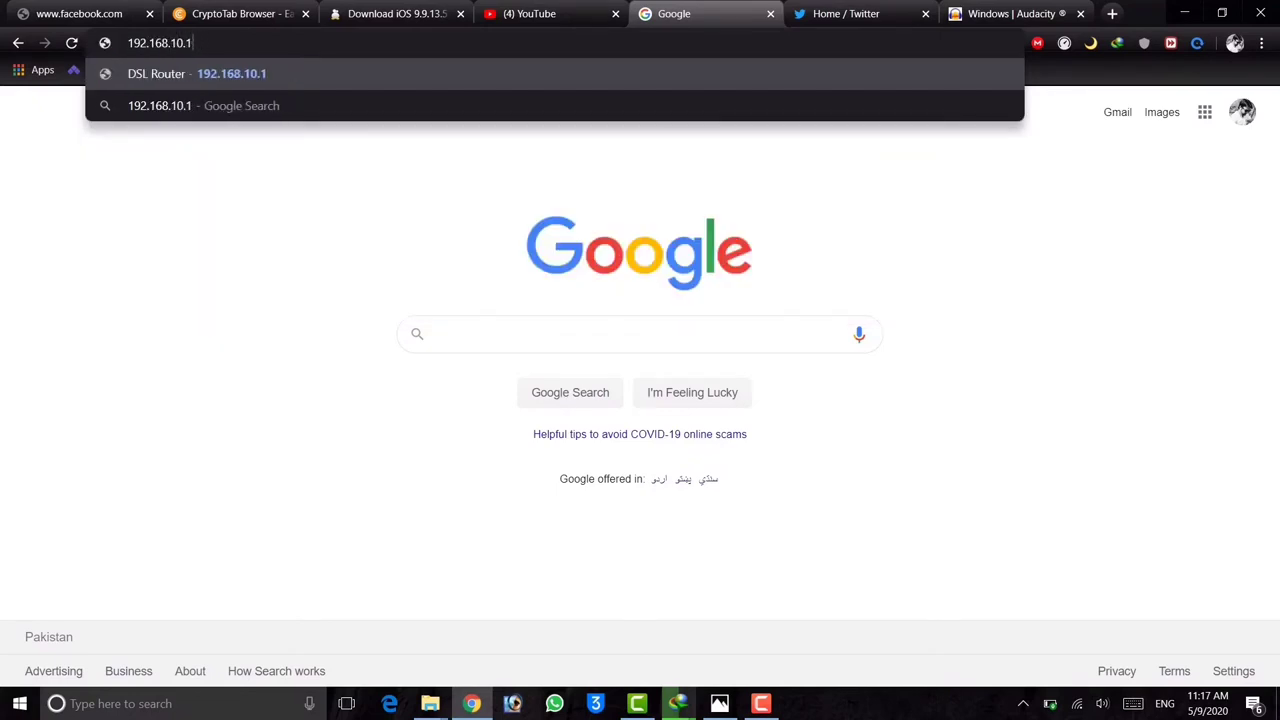
key(Return)
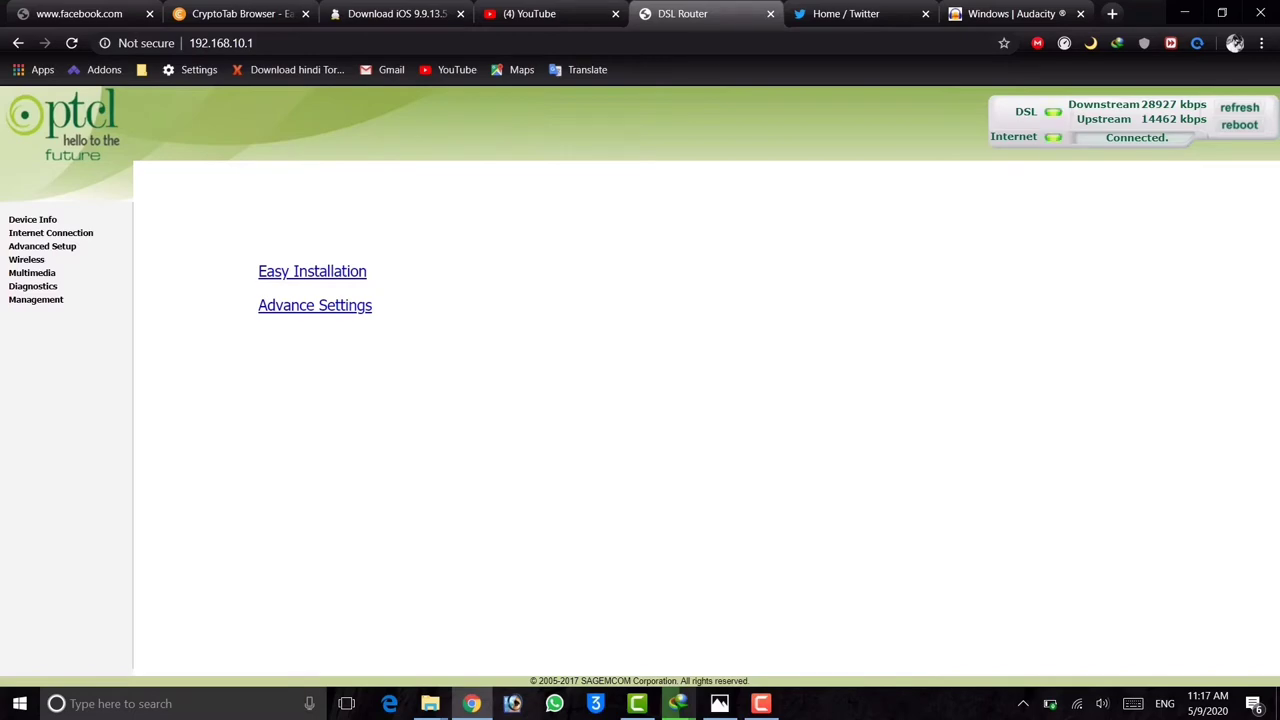
Check the router label photo in Photos for the LAN IP and login details, and return to Chrome
click(719, 703)
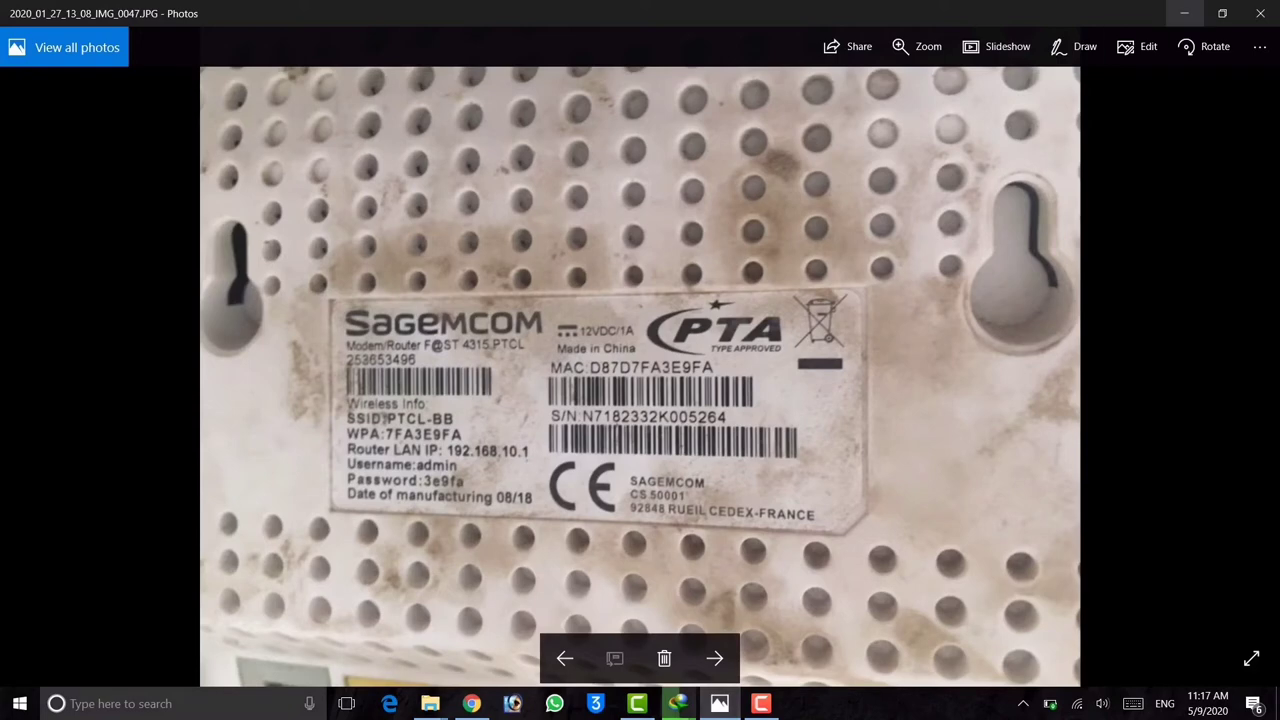
click(1184, 13)
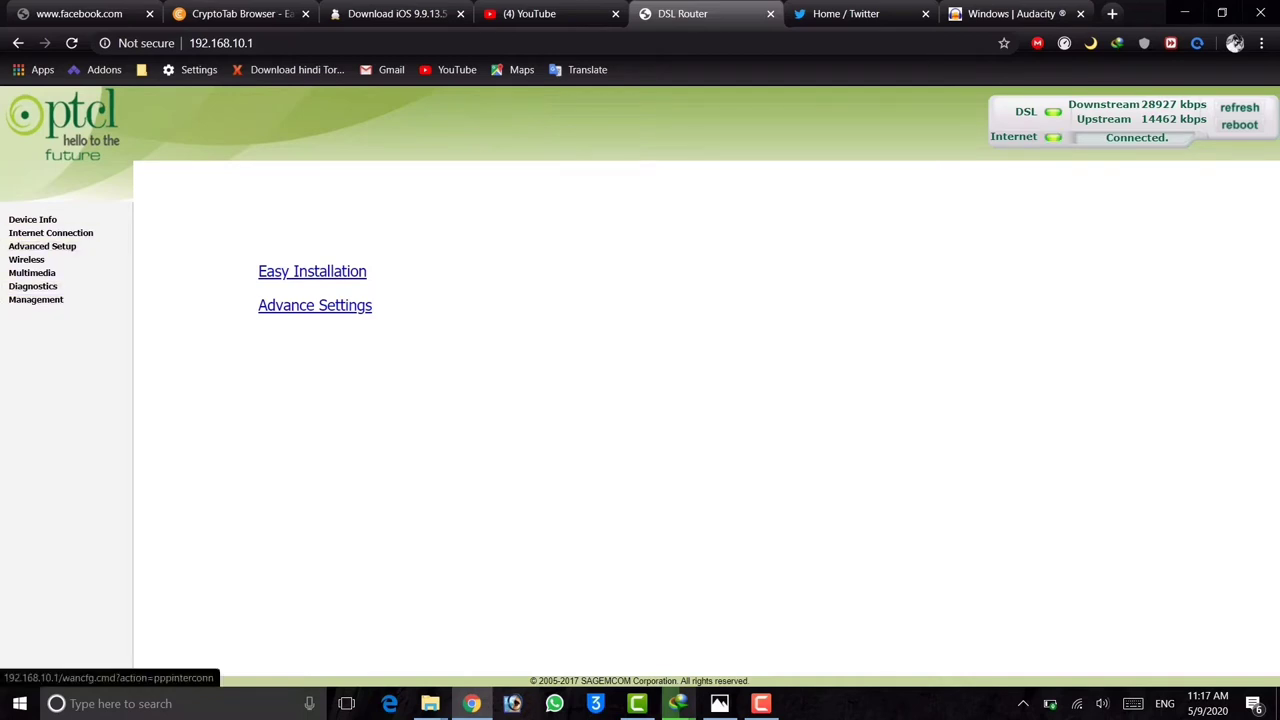
Open the WAN service list in the advanced setup and edit the ppp3.1 PPPoE service
click(42, 246)
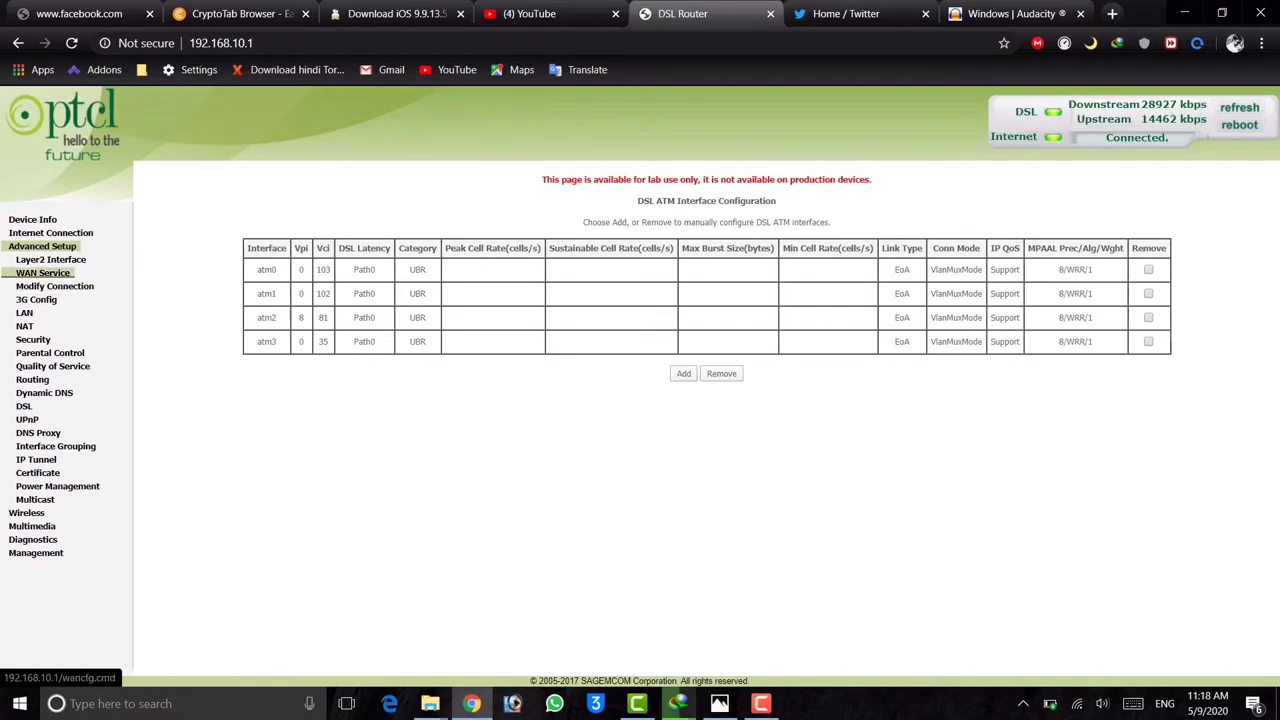
click(43, 272)
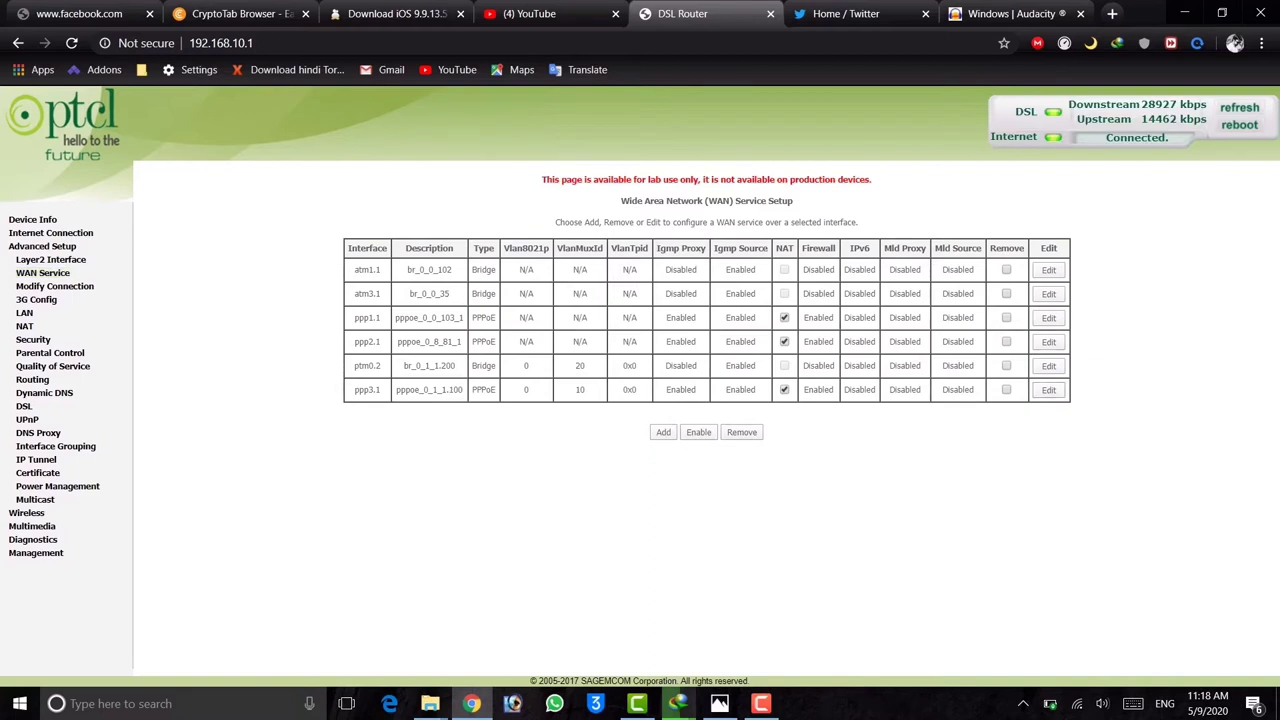
click(1048, 389)
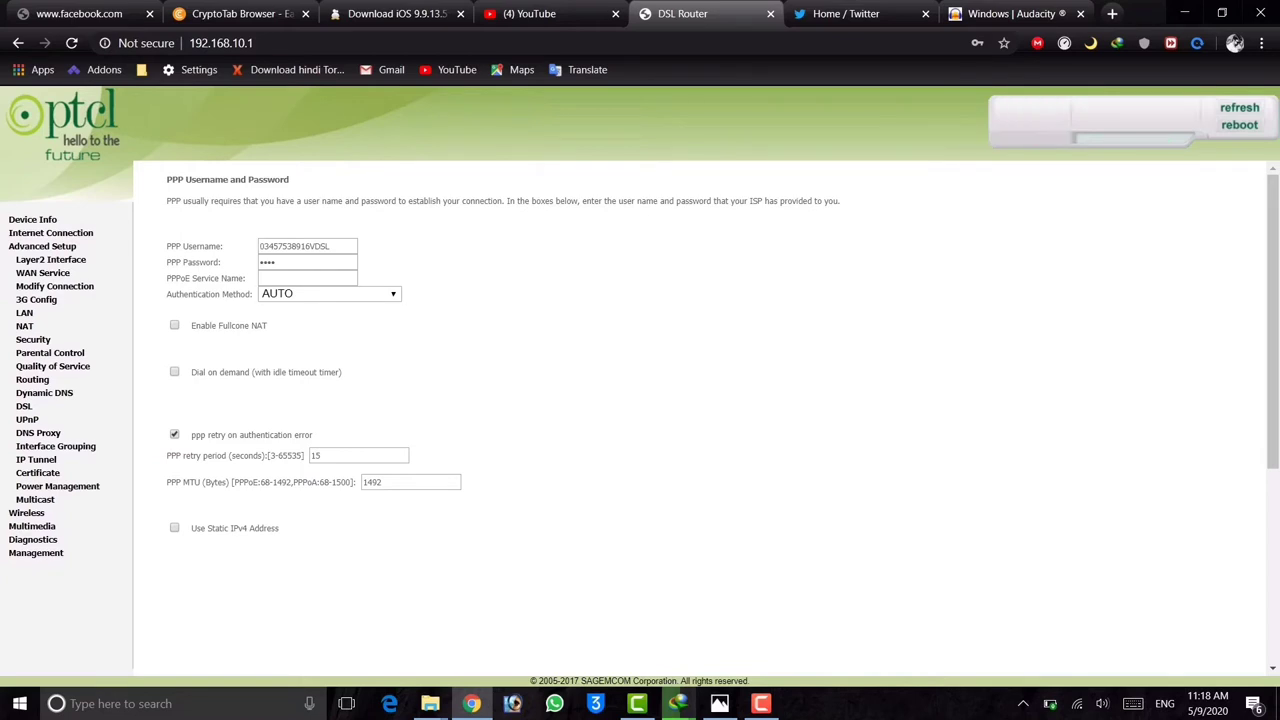
Select the masked content of the PPP Password field and inspect its element in the page code
click(300, 246)
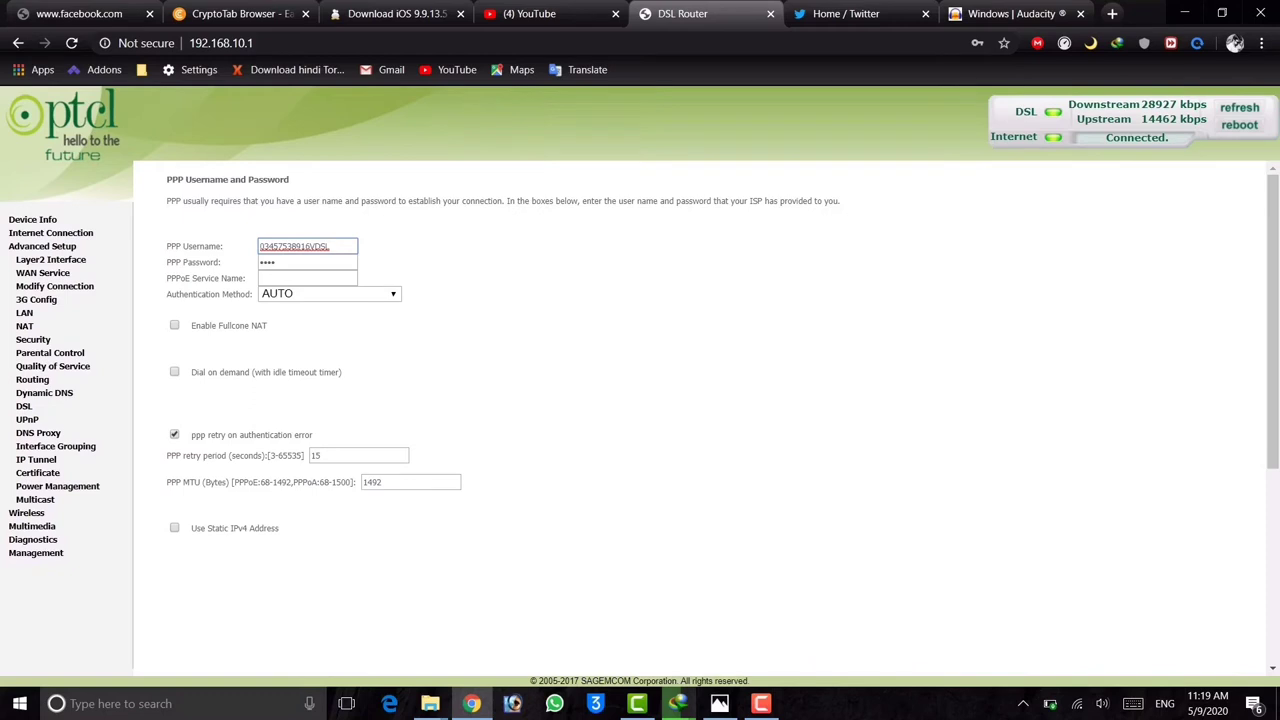
click(300, 262)
key(ctrl+a)
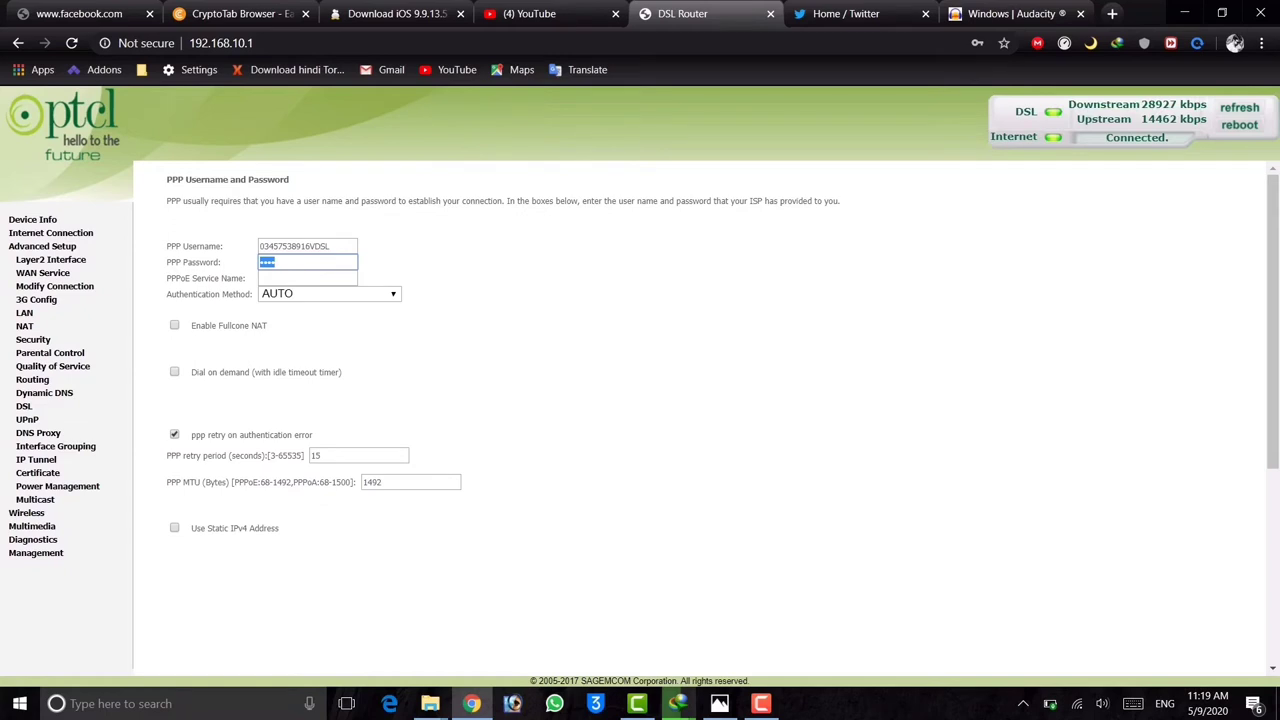
key(Right)
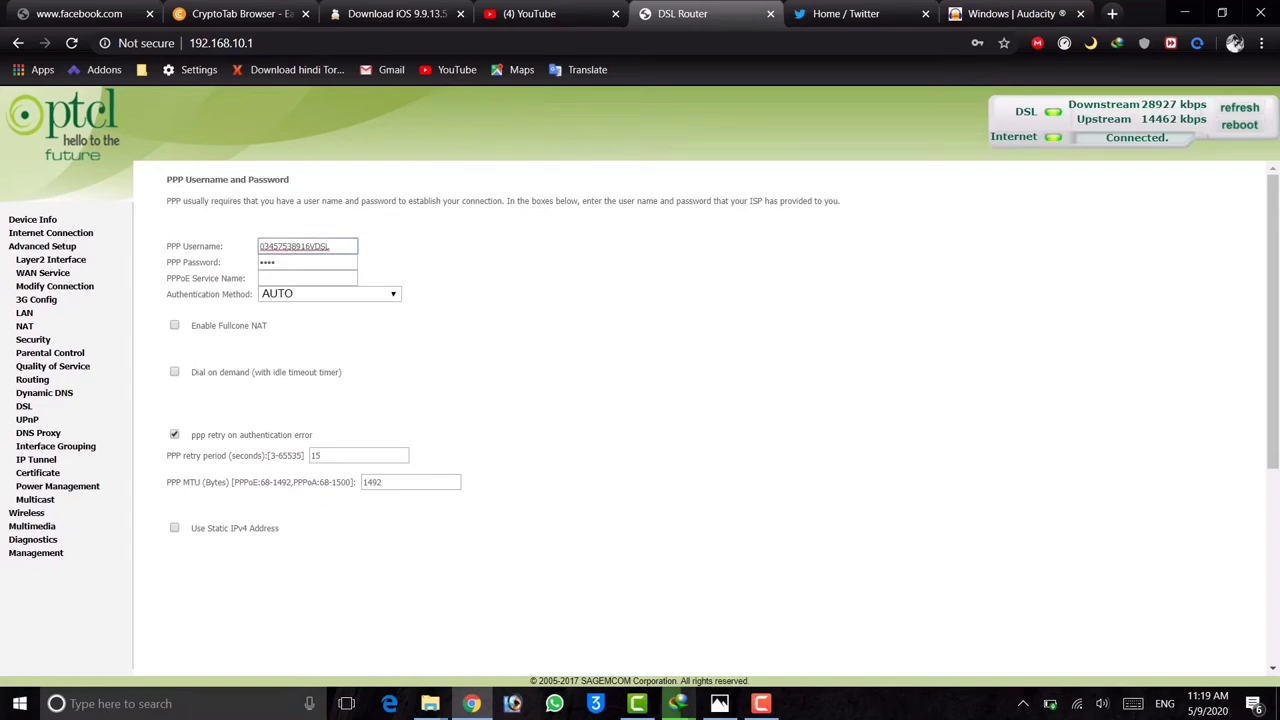
key(ctrl+a)
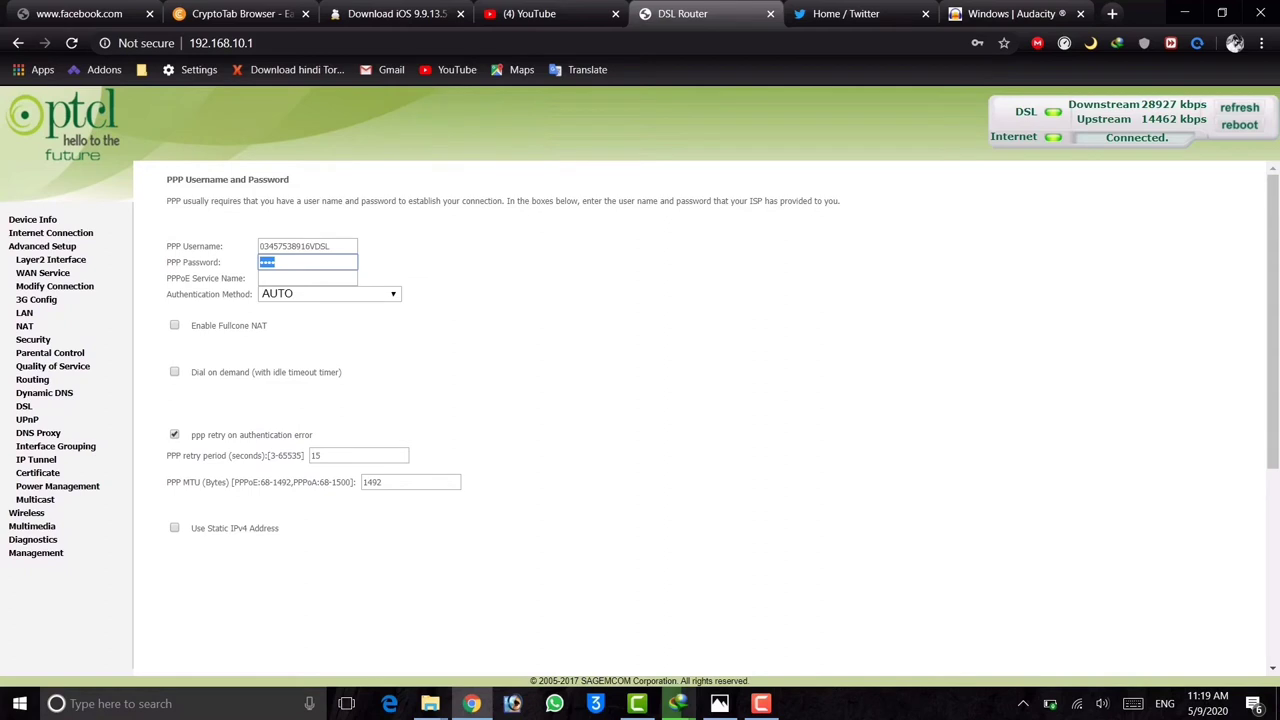
right_click(271, 263)
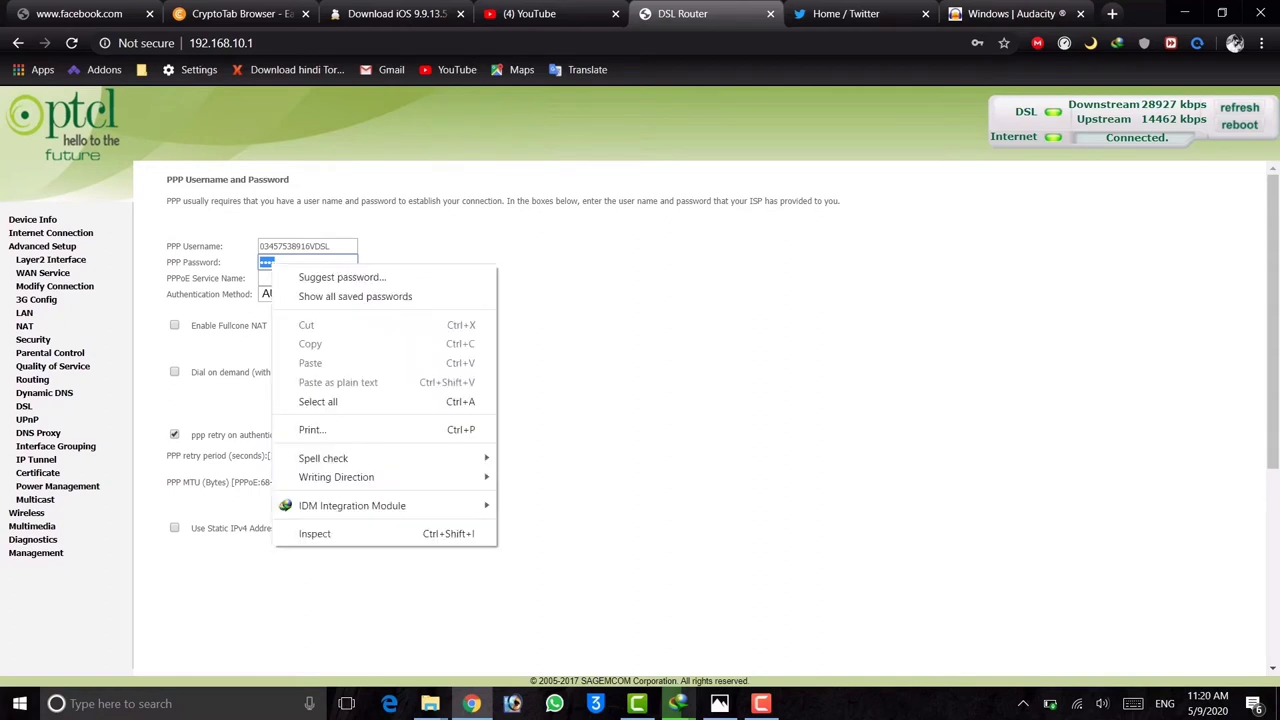
click(314, 533)
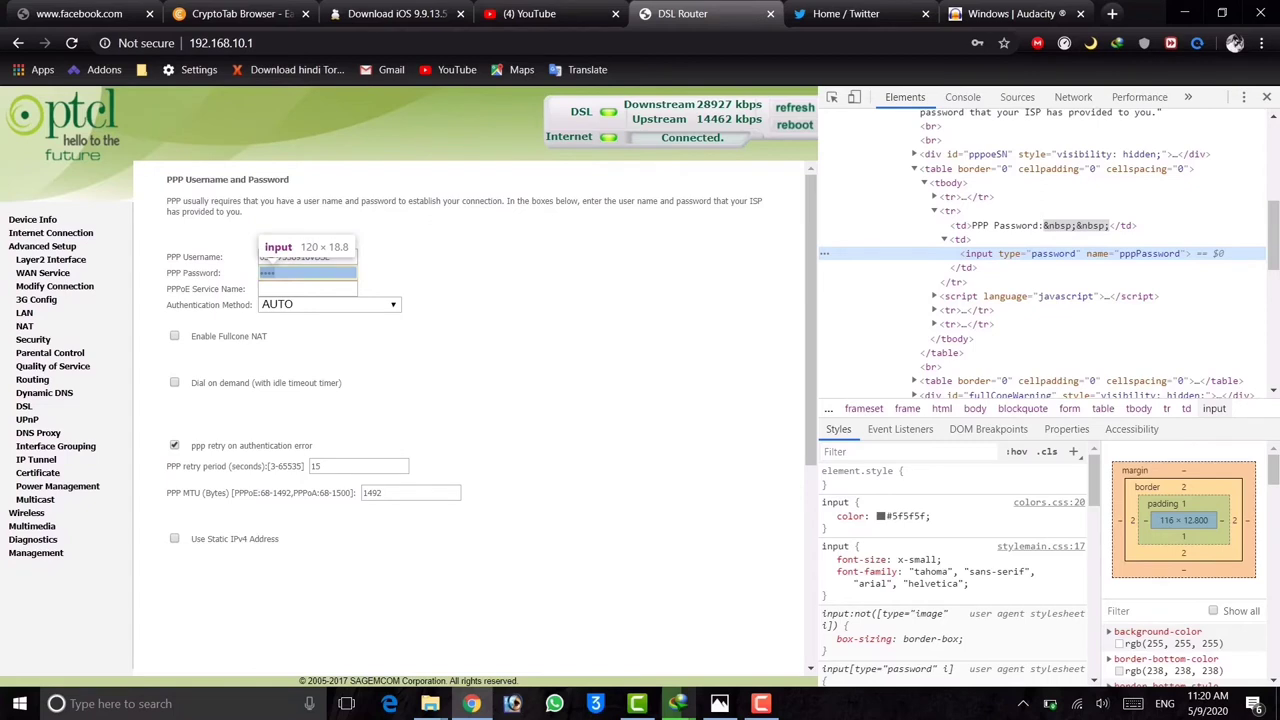
Reveal the PPP password by changing the pppPassword input's type attribute to text, and close the developer tools
double_click(1038, 253)
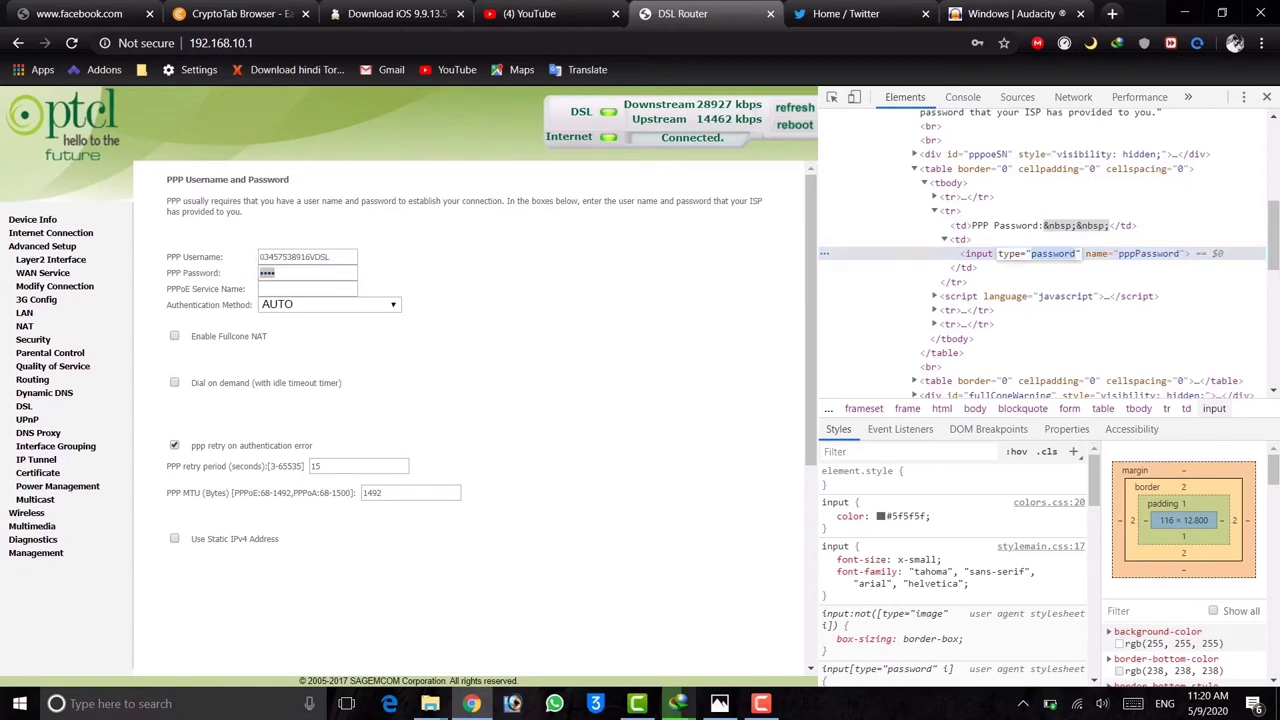
text(type="t)
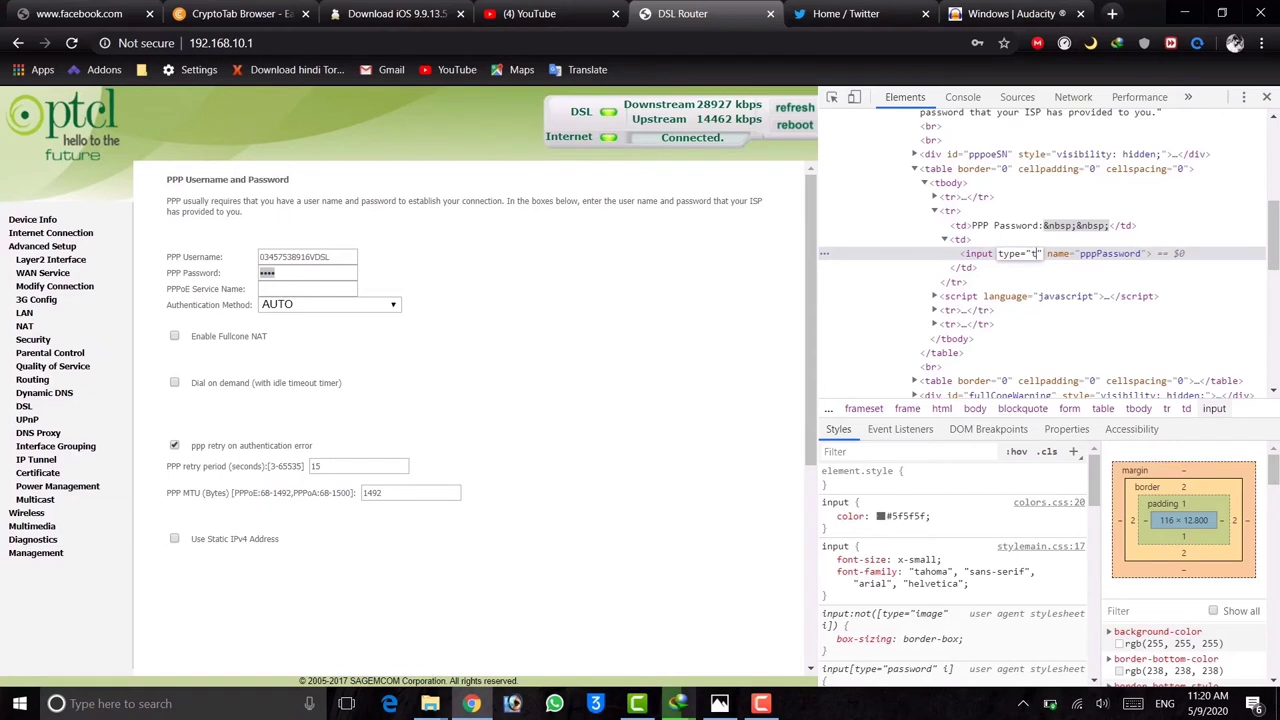
text(ext)
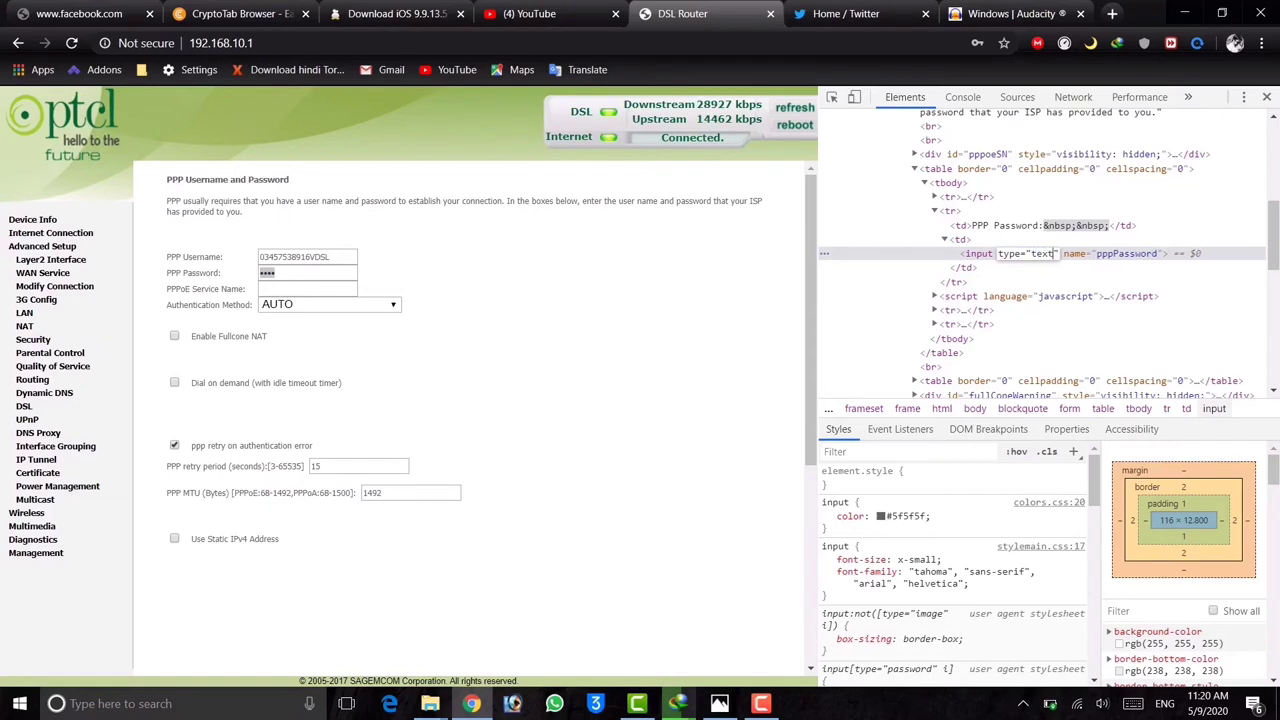
key(Return)
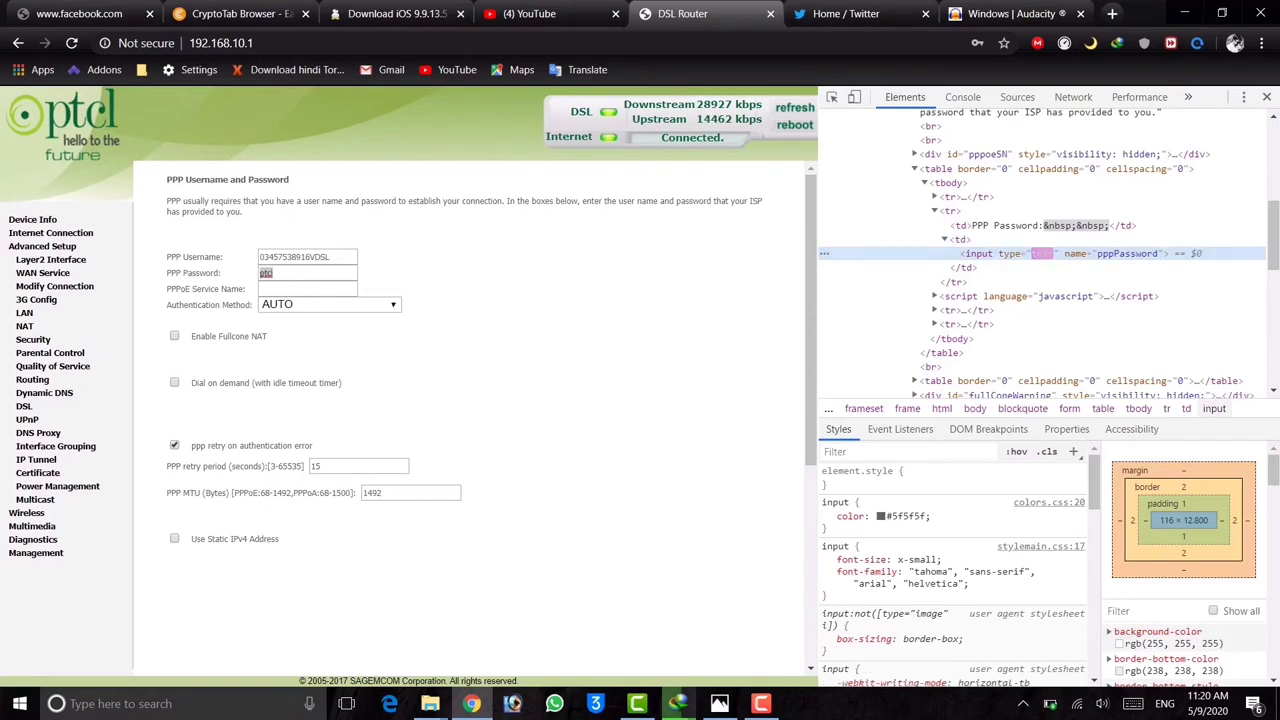
click(273, 273)
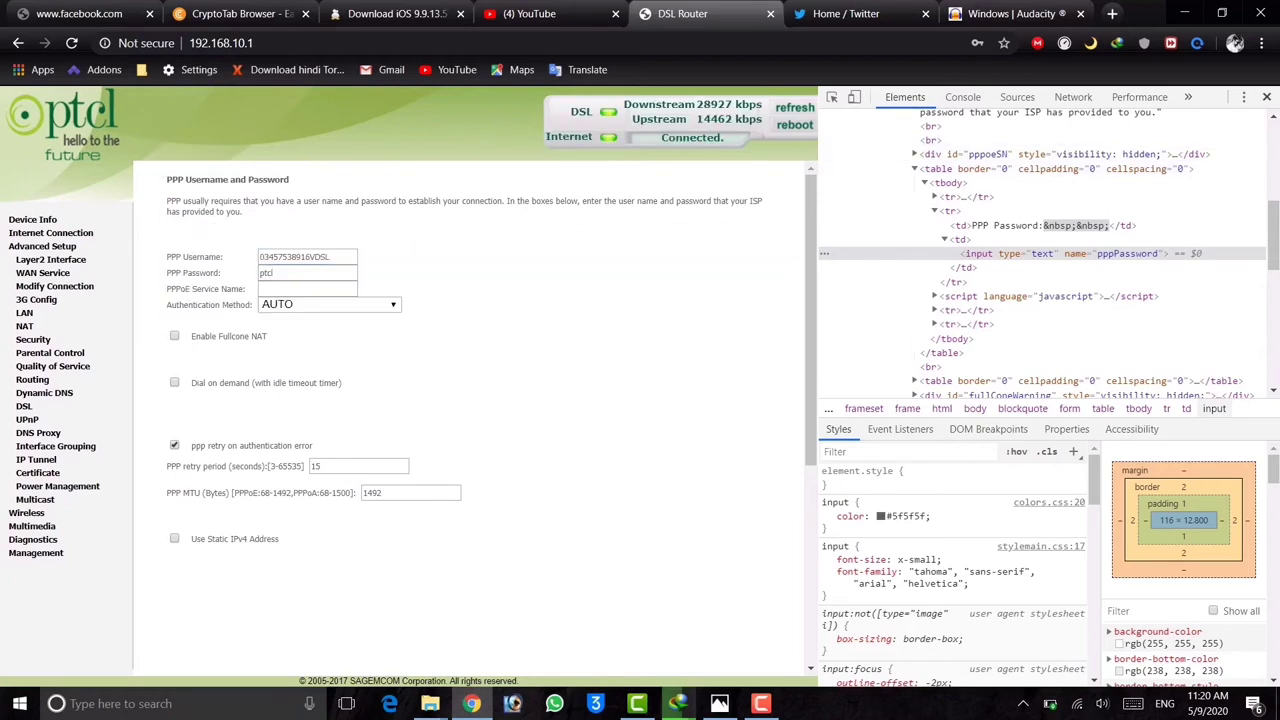
key(F12)
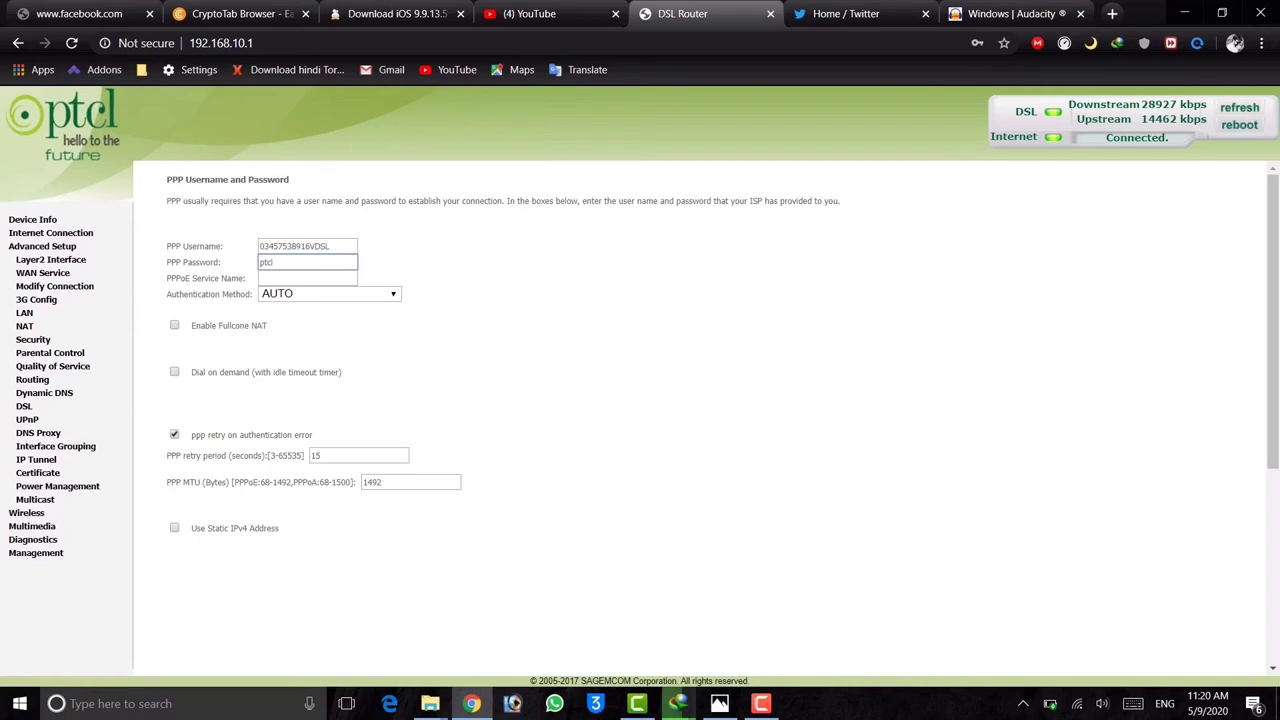
Continue to the WAN Setup summary to review its settings, and open the router management's backup page
scroll(700, 415, down, 4)
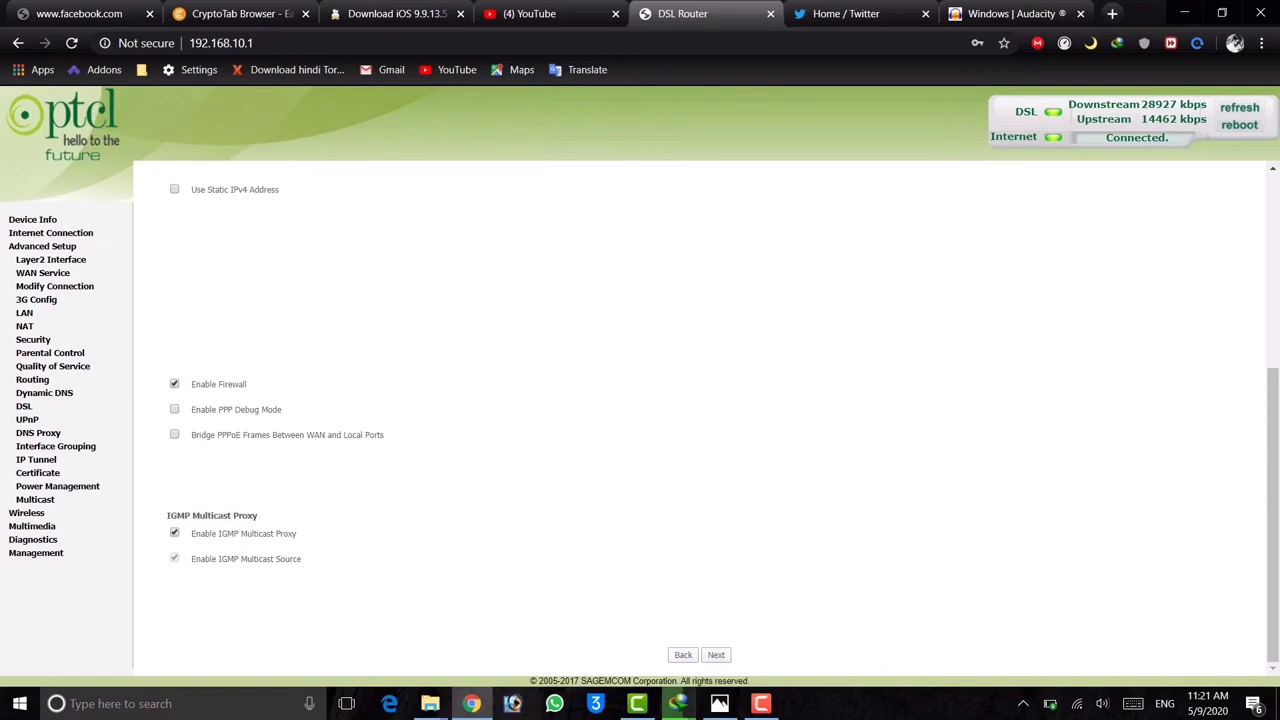
click(716, 654)
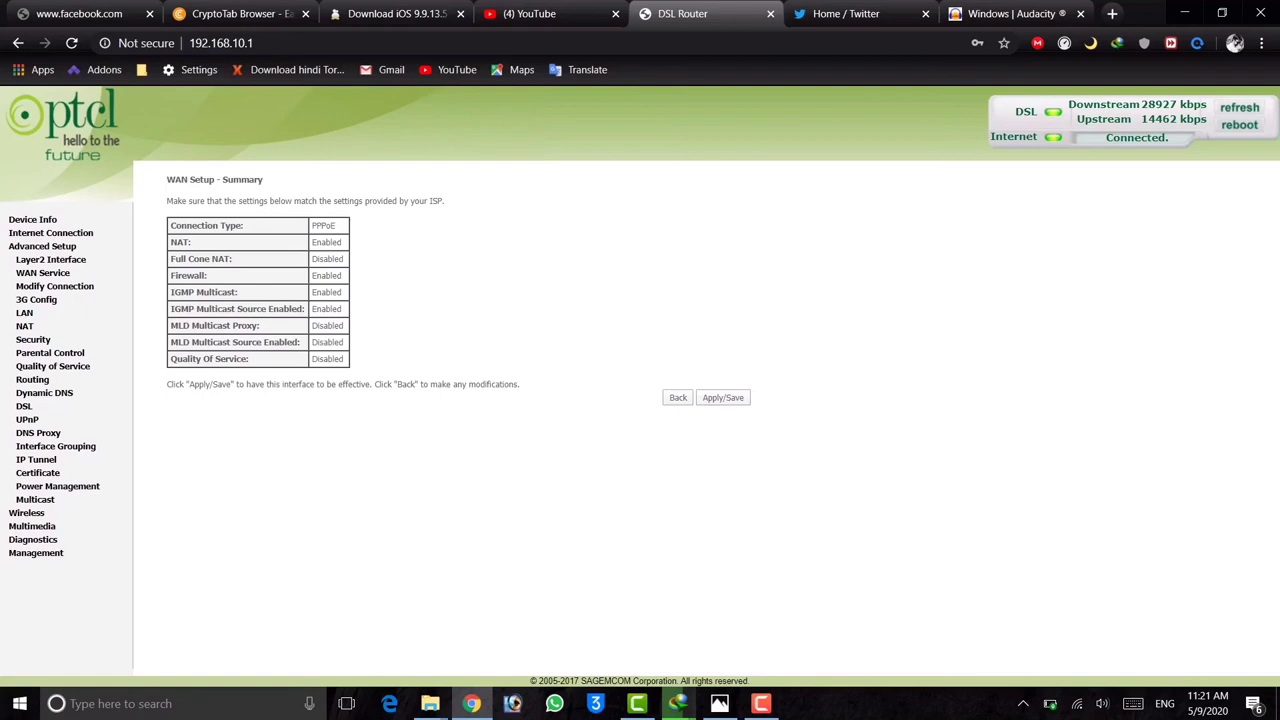
mouse_move(320, 276)
mouse_down()
mouse_move(340, 276)
mouse_move(320, 292)
mouse_move(331, 292)
mouse_up()
double_click(327, 242)
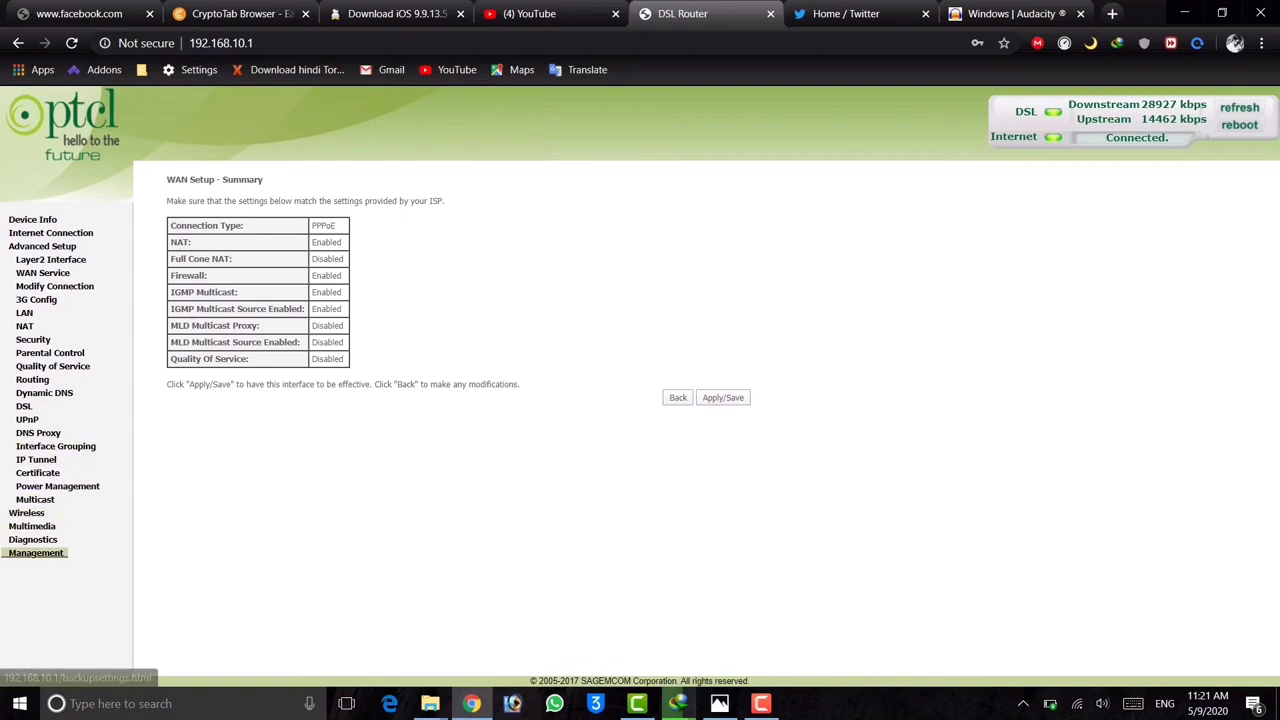
click(36, 552)
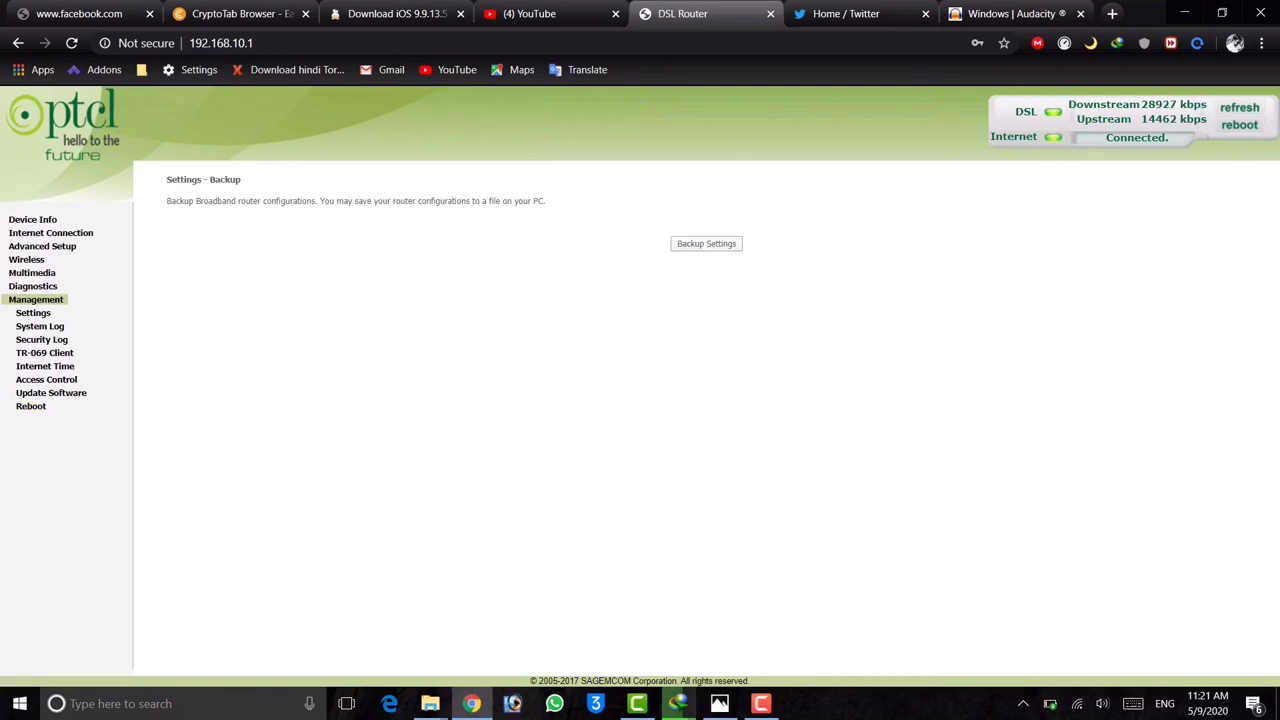
Minimize the browser and refresh the desktop
click(1184, 13)
right_click(396, 262)
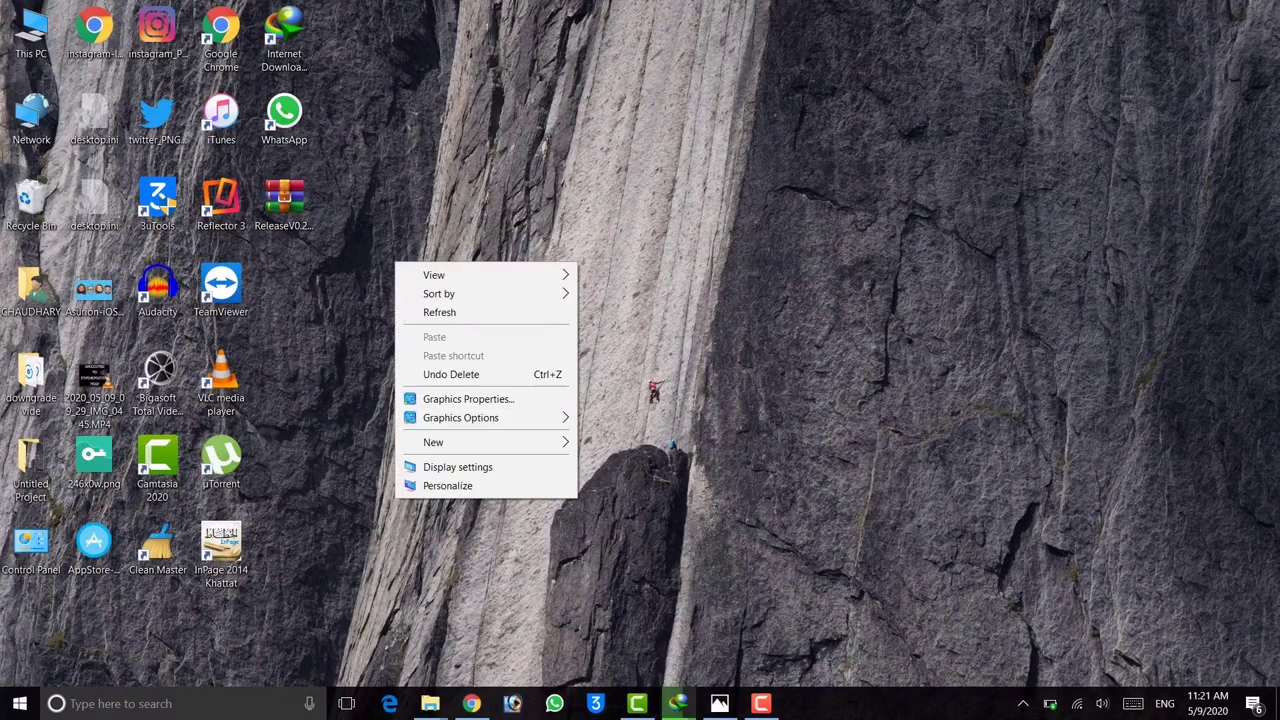
click(439, 312)
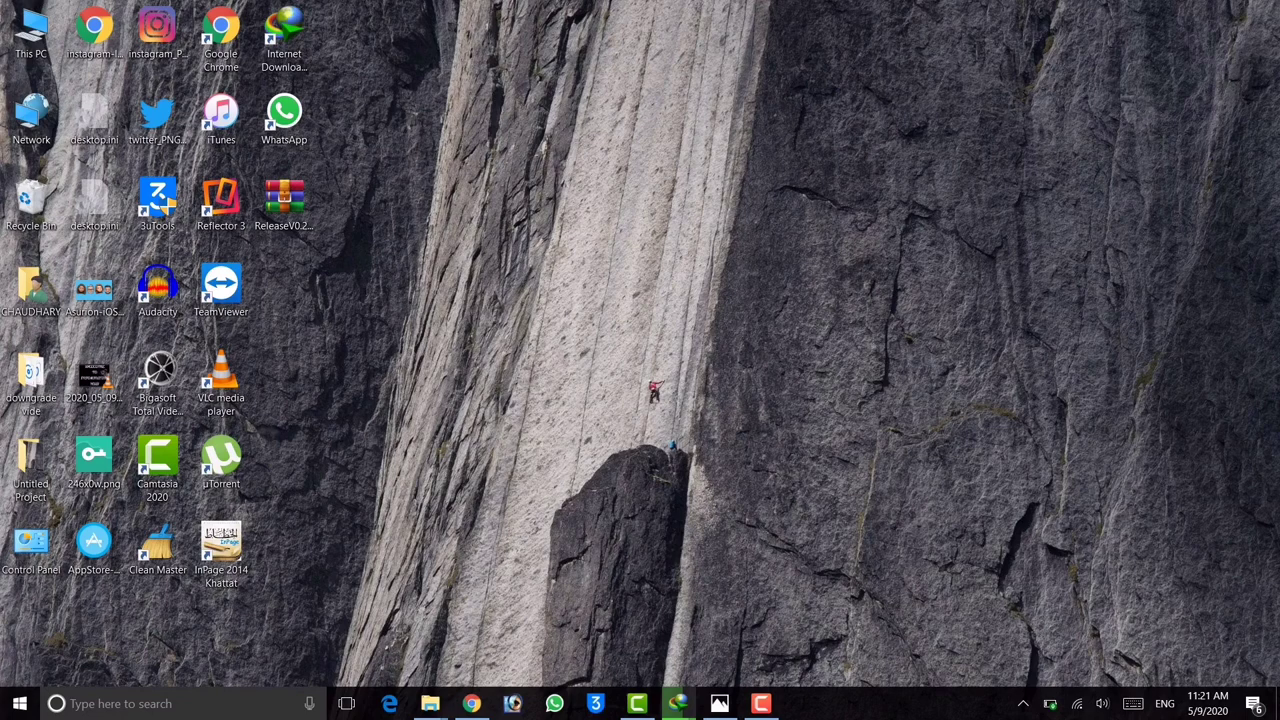